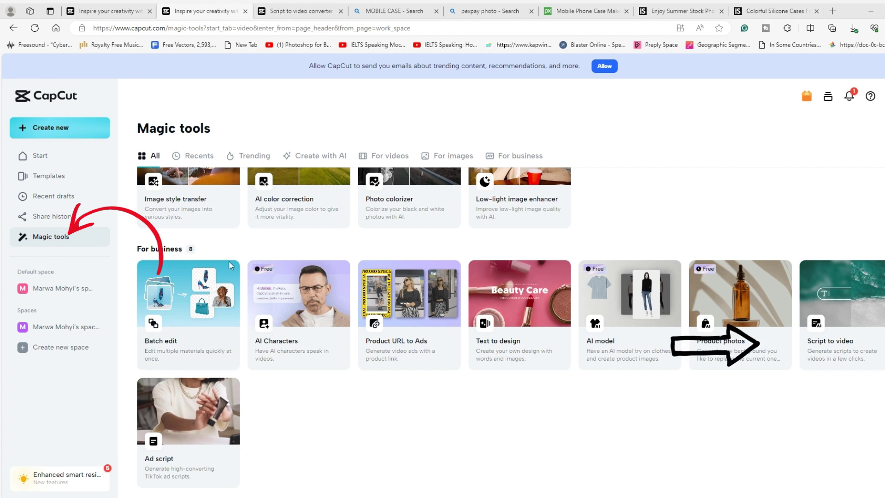
# - Open the Script to video tool and set the video's aspect ratio to 16:9
pyautogui.click(843, 338)
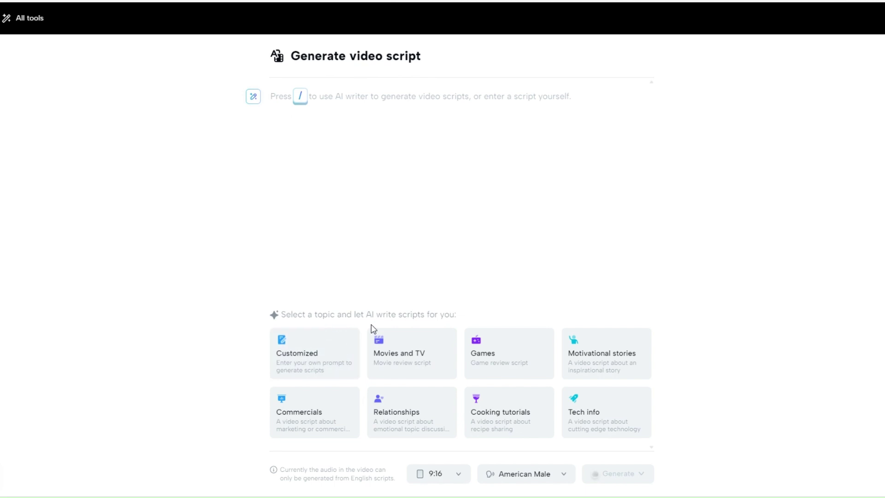
pyautogui.click(253, 98)
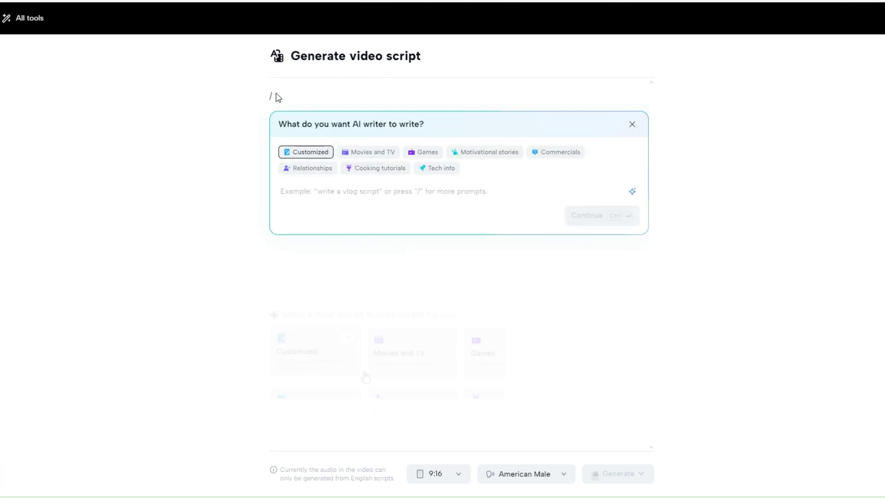
pyautogui.press('Escape')
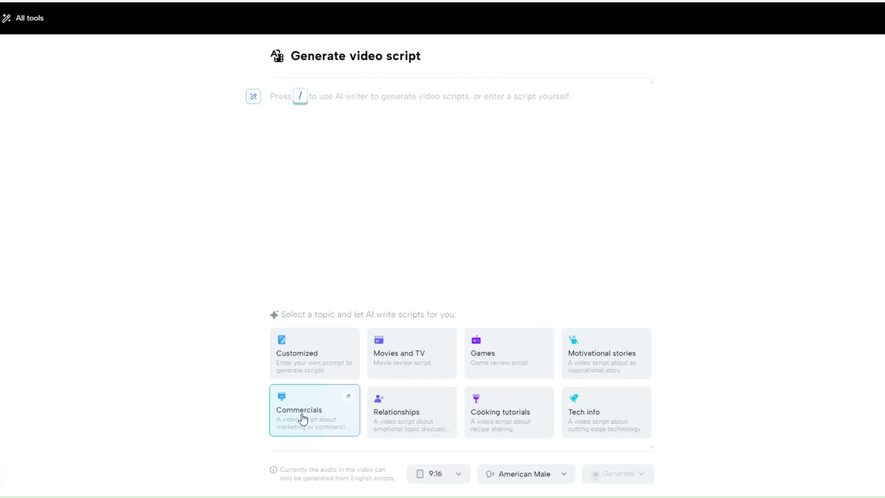
pyautogui.click(456, 479)
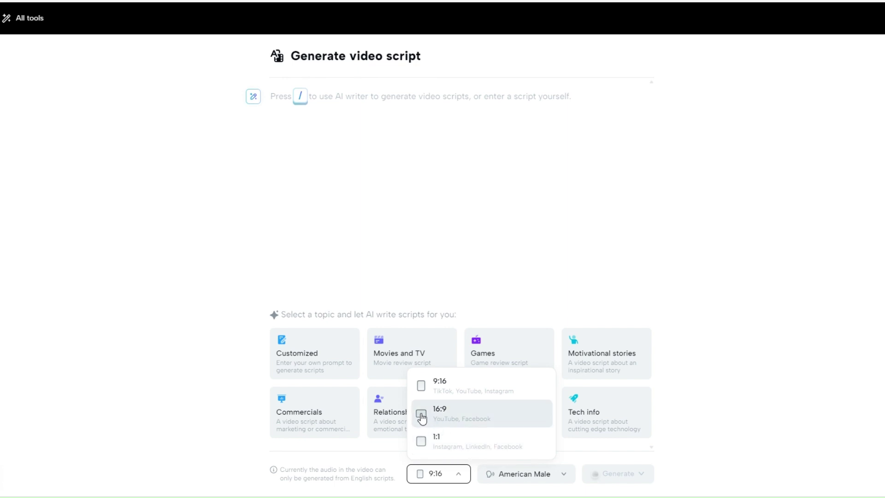
pyautogui.click(460, 412)
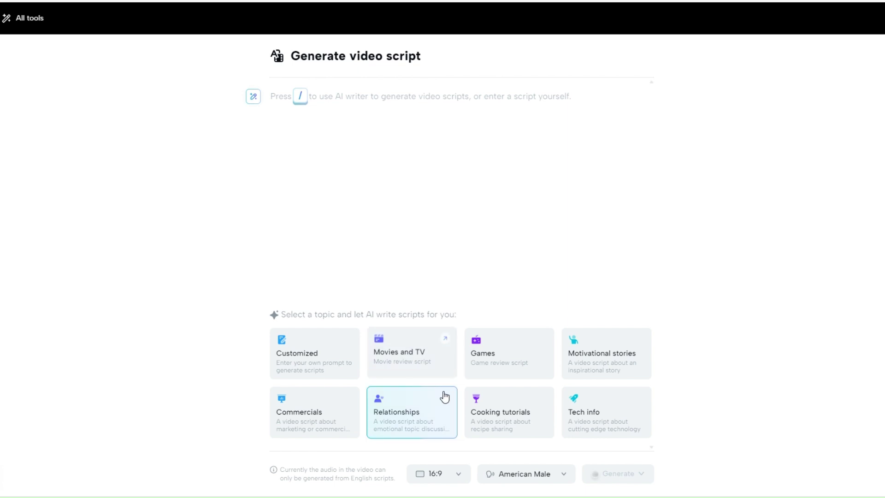
# - Browse the available narration voices and choose American Male
pyautogui.click(553, 475)
pyautogui.scroll(-5, 557, 411)
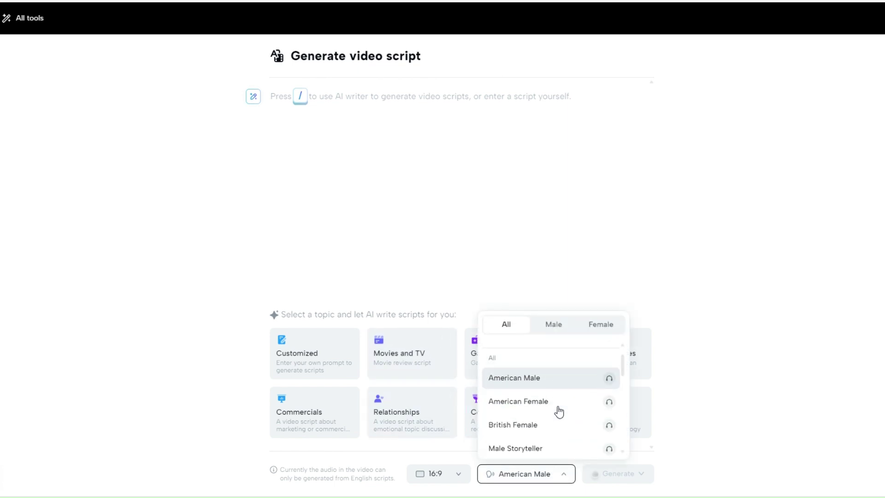
pyautogui.scroll(-5, 560, 412)
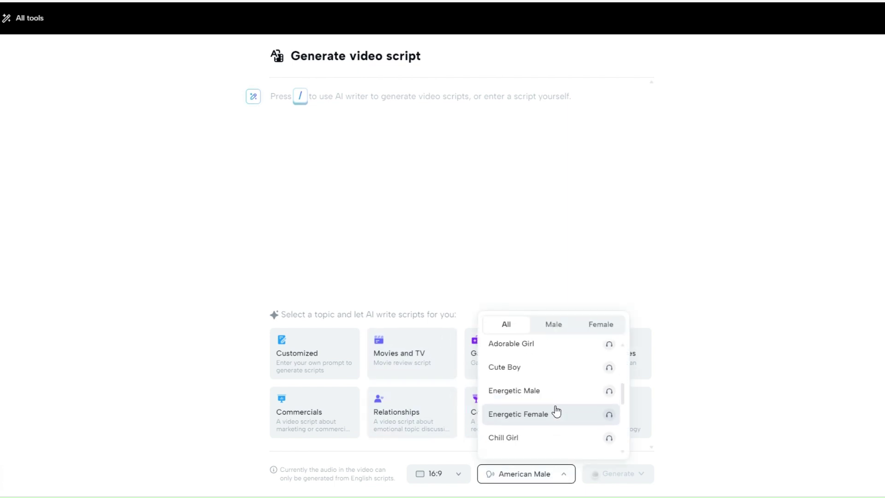
pyautogui.scroll(-2, 567, 407)
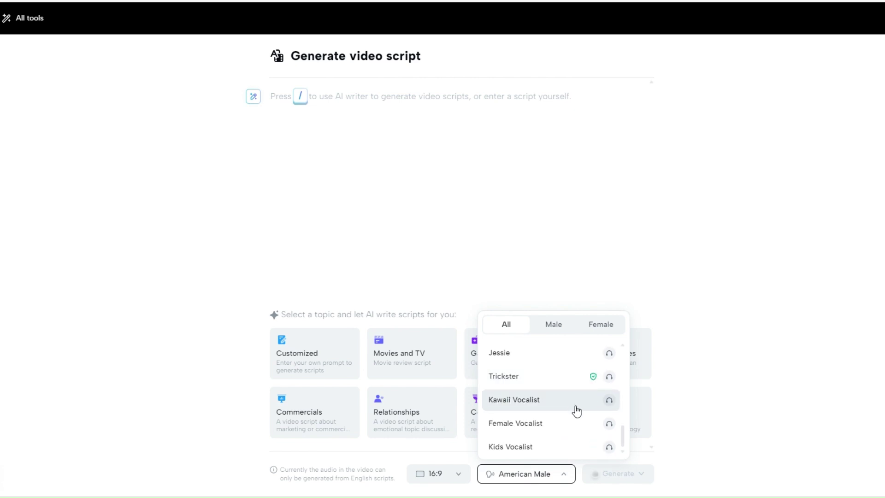
pyautogui.scroll(6, 569, 410)
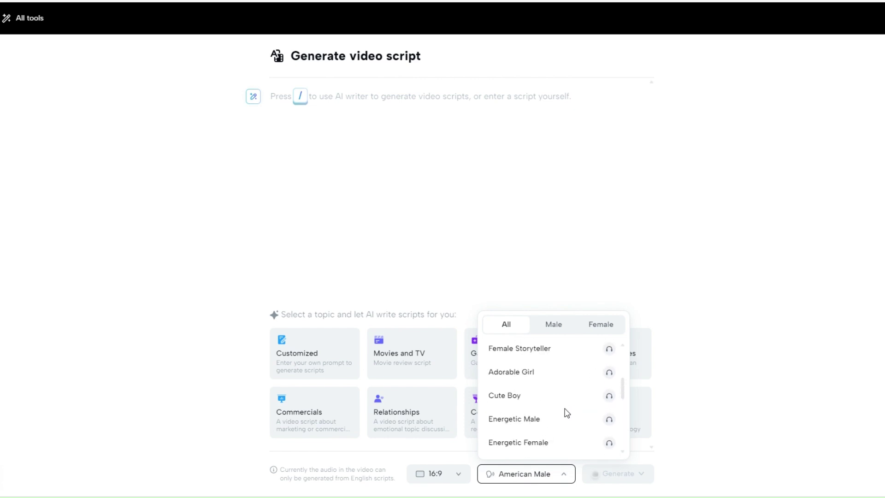
pyautogui.scroll(5, 566, 411)
pyautogui.scroll(1, 544, 408)
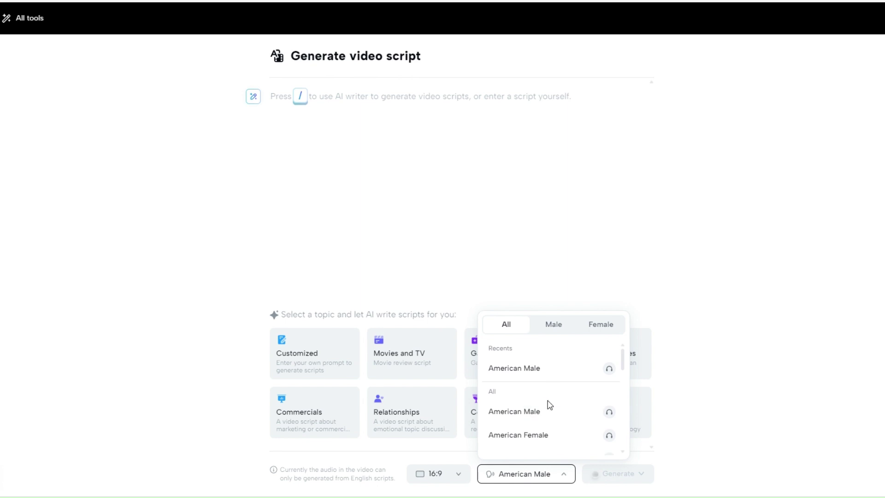
pyautogui.scroll(-5, 560, 414)
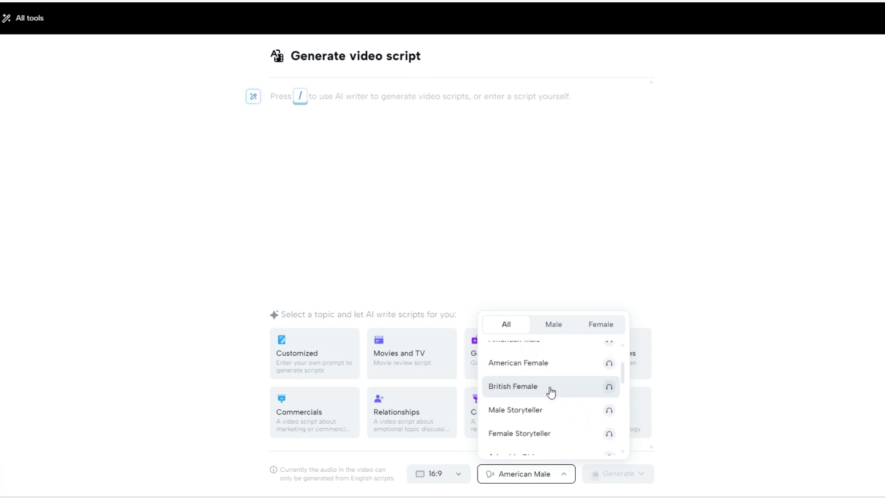
pyautogui.scroll(-1, 559, 427)
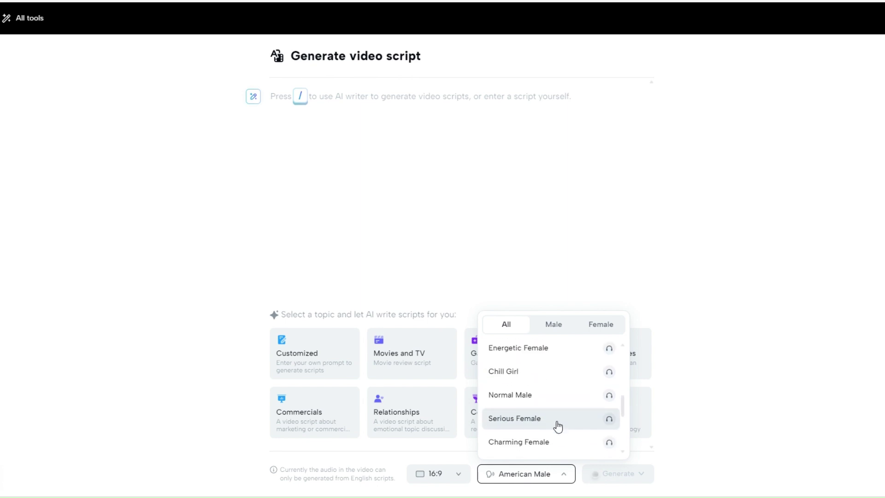
pyautogui.scroll(5, 555, 411)
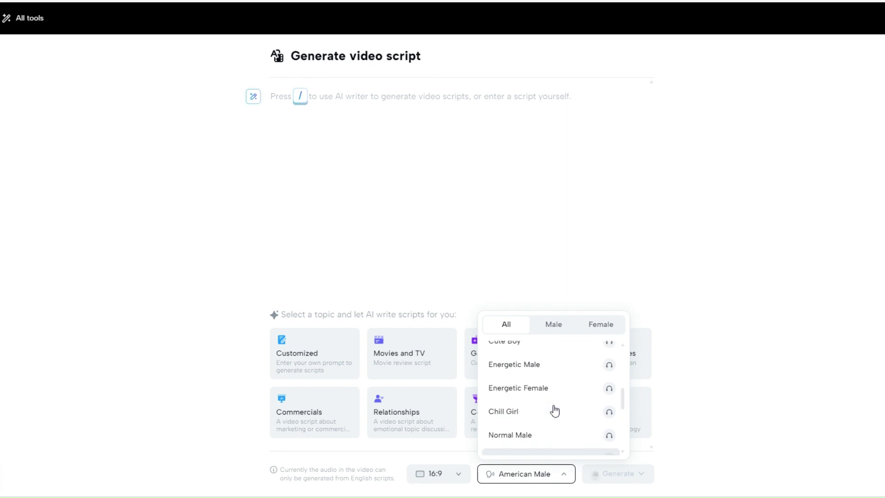
pyautogui.scroll(1, 553, 410)
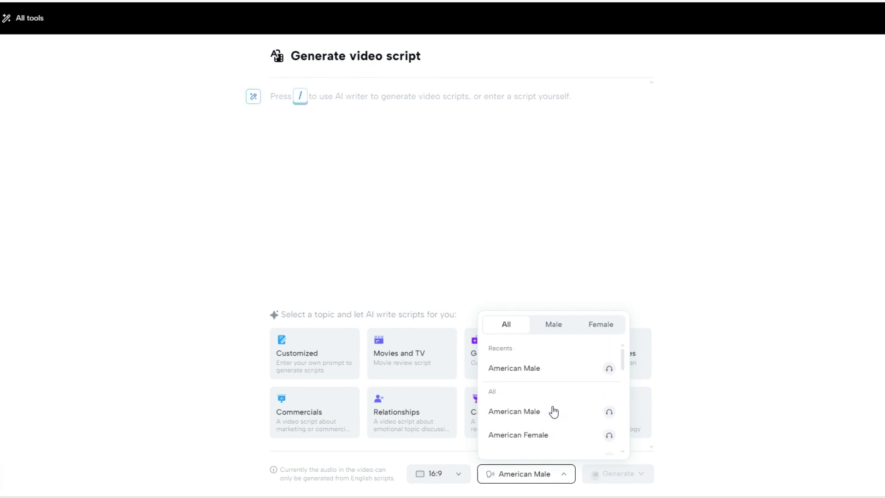
pyautogui.click(545, 368)
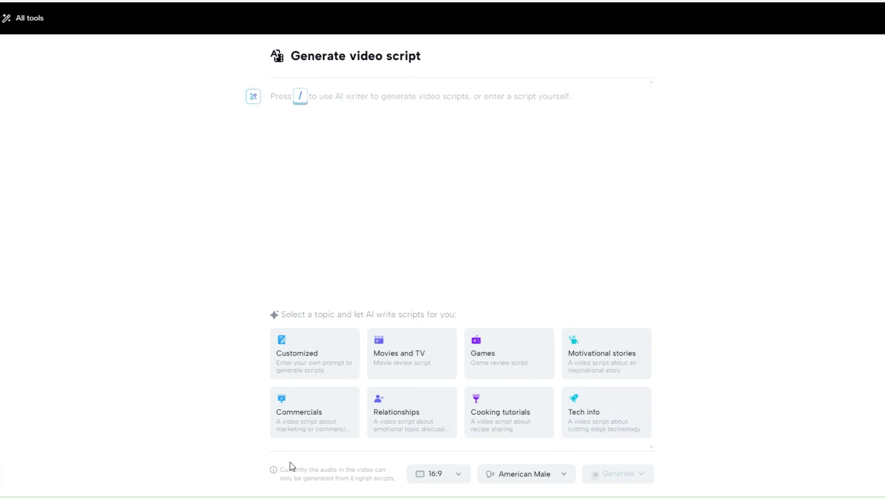
# - Start an AI-written Commercials script and enter "Mobile case" as the product name
pyautogui.click(337, 422)
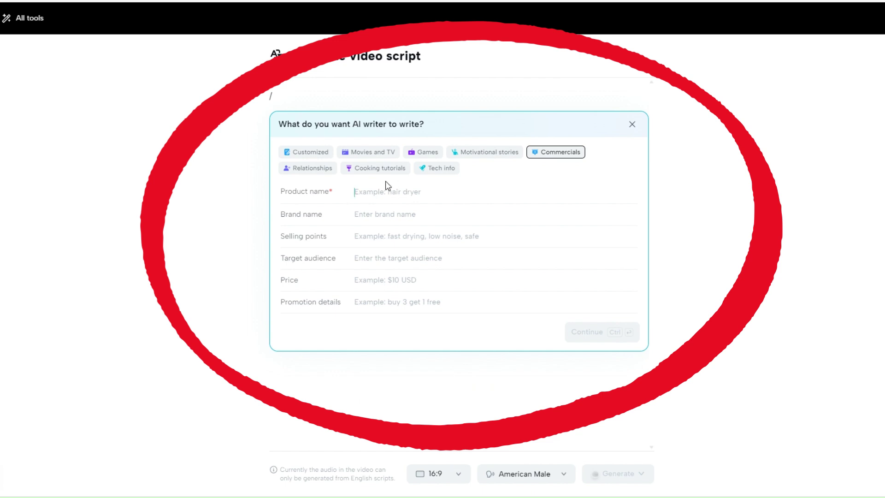
pyautogui.write('mO')
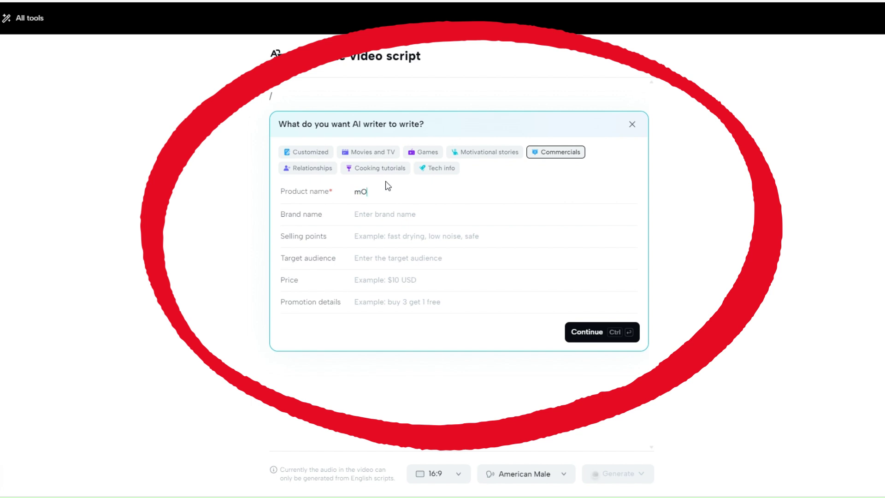
pyautogui.write('BILE')
pyautogui.press('BackSpace')
pyautogui.press('BackSpace')
pyautogui.press('BackSpace')
pyautogui.press('BackSpace')
pyautogui.press('BackSpace')
pyautogui.press('BackSpace')
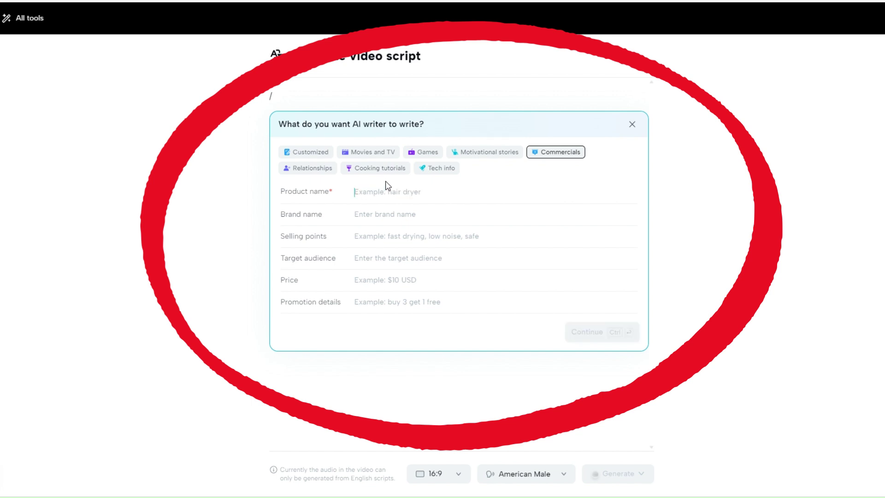
pyautogui.write('Mobile case')
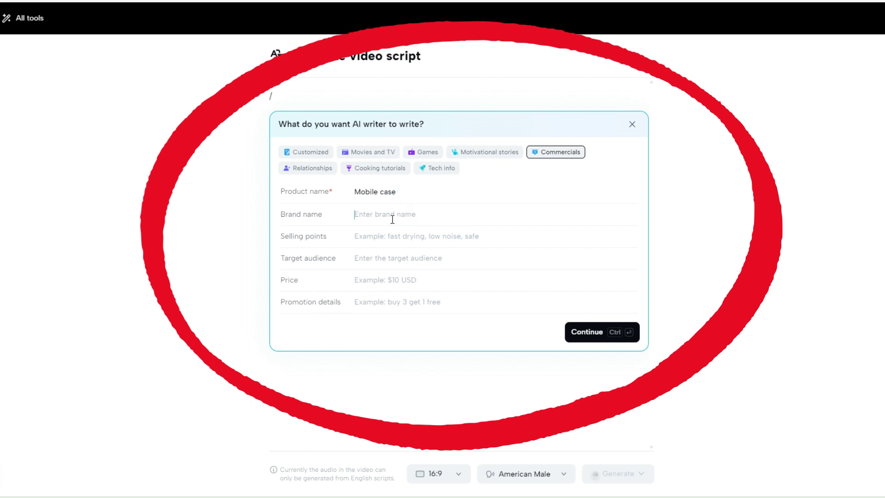
# - Enter "Maroo" as the brand name and "Low cost, color varities" as the selling points
pyautogui.write('Maroo')
pyautogui.click(459, 239)
pyautogui.write('Low co')
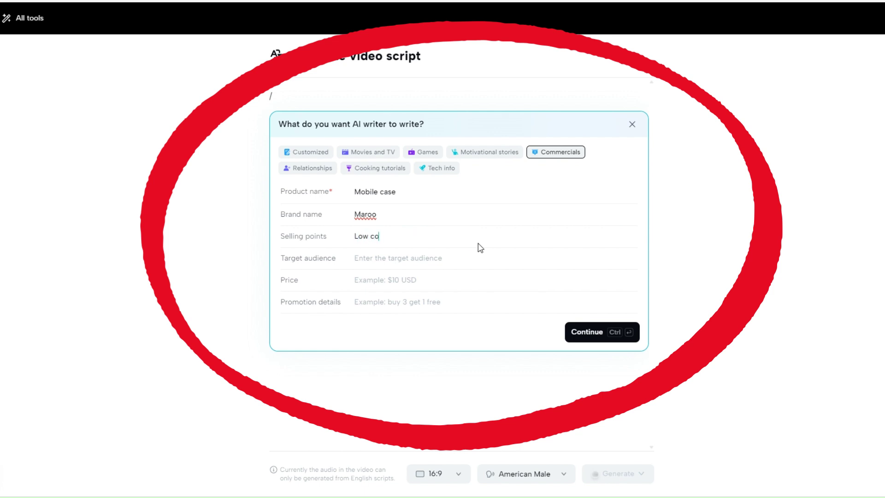
pyautogui.write('st, vartities')
pyautogui.doubleClick(406, 237)
pyautogui.write('color varities')
# - Set the target audience to "Youth", the price to "$5" and the promotion details to "buy 3 get one free"
pyautogui.click(430, 281)
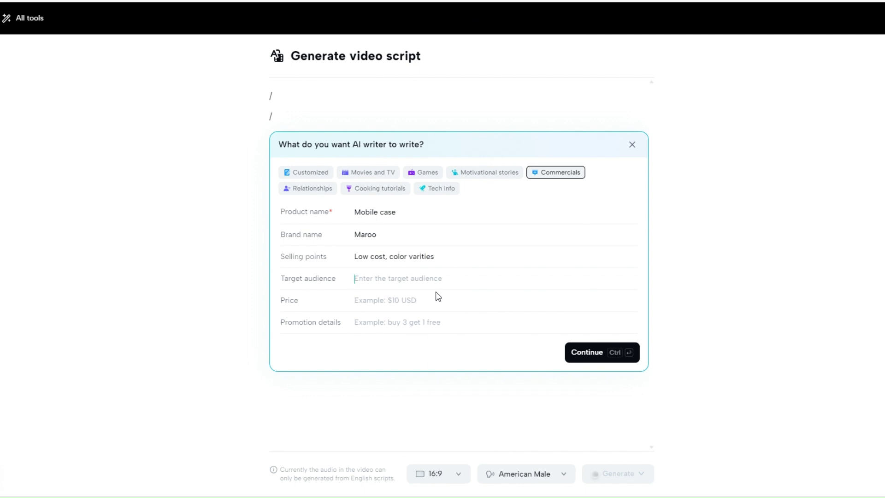
pyautogui.write('Youth')
pyautogui.click(396, 301)
pyautogui.write('$5')
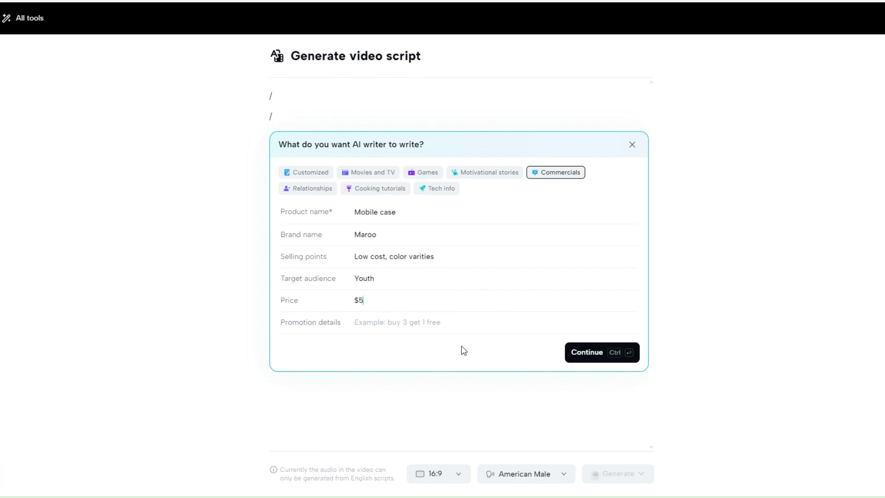
pyautogui.click(385, 327)
pyautogui.write('buy 3 get one free')
# - Append ", waterproof" to the selling points and have the AI writer generate the script
pyautogui.click(436, 257)
pyautogui.write(', waterproof')
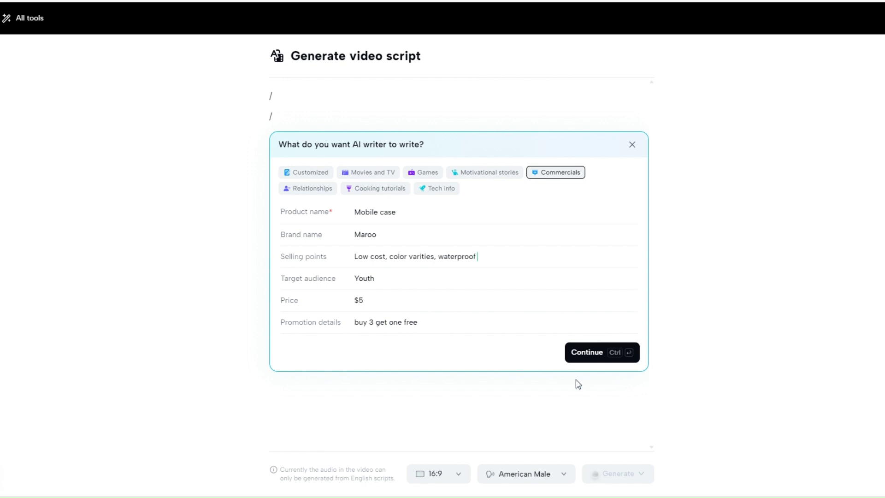
pyautogui.click(586, 358)
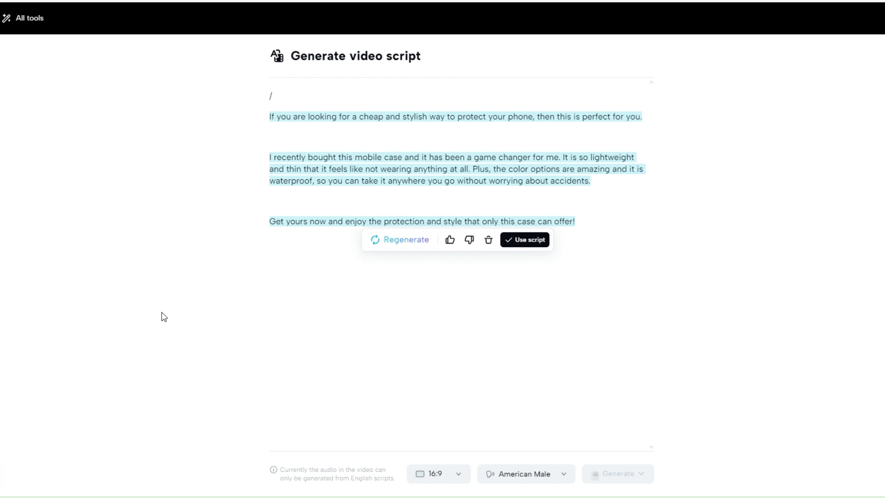
# - Use the generated script, create the video project with Custom generation and dismiss the Add media tip
pyautogui.click(522, 241)
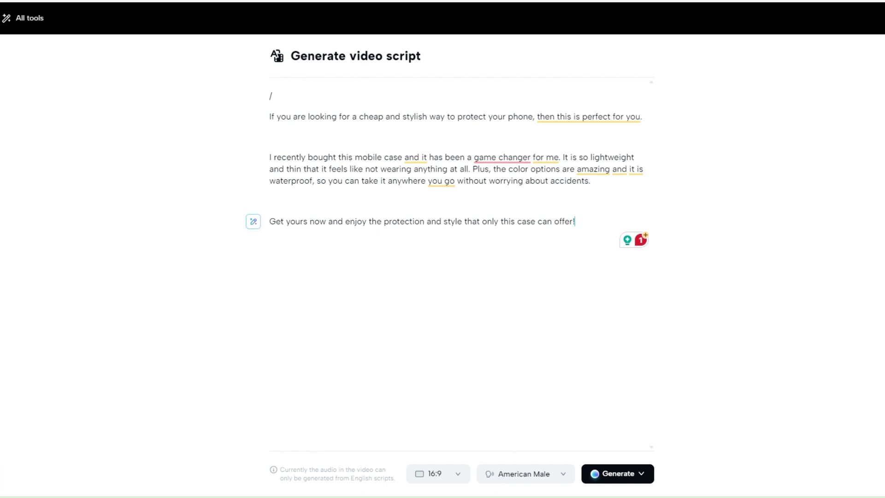
pyautogui.click(648, 478)
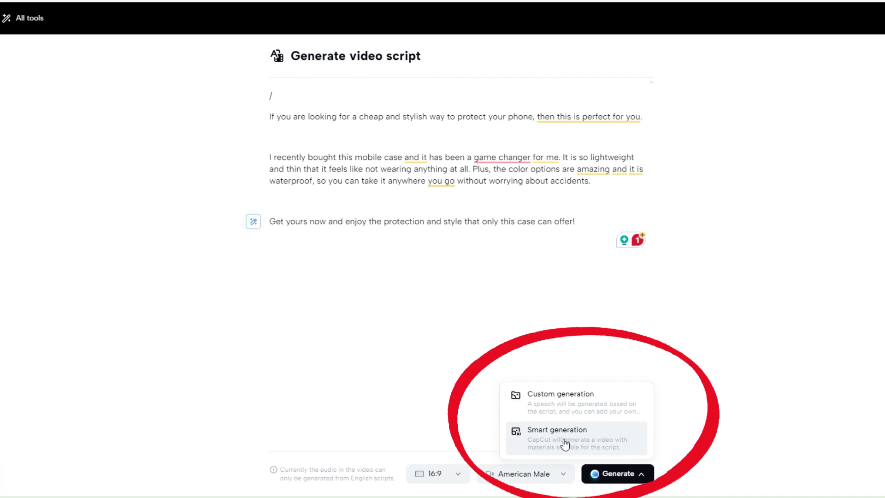
pyautogui.click(570, 404)
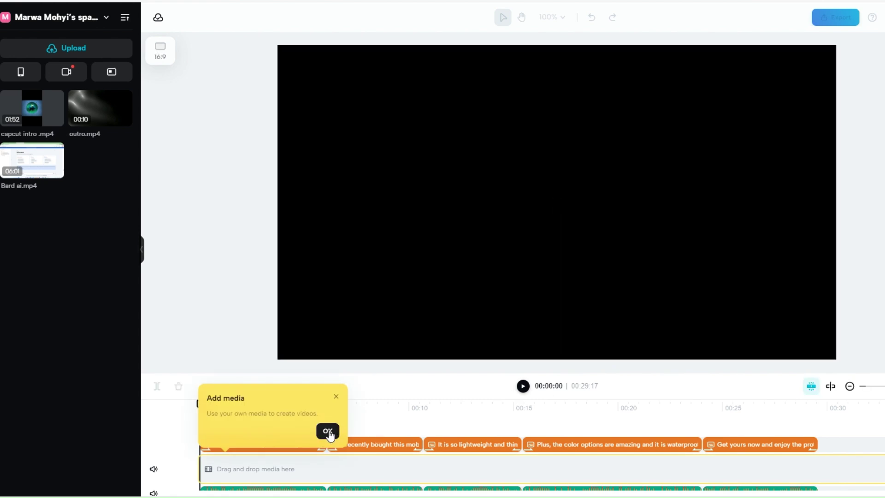
pyautogui.click(328, 432)
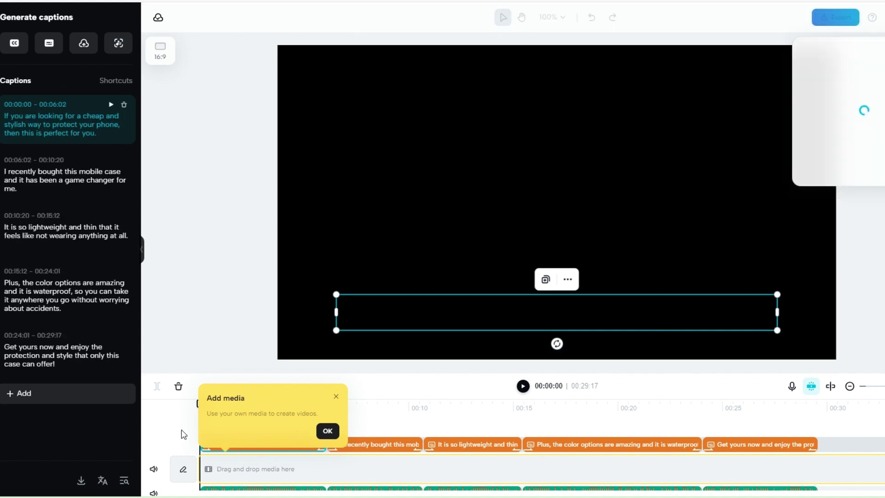
pyautogui.click(328, 432)
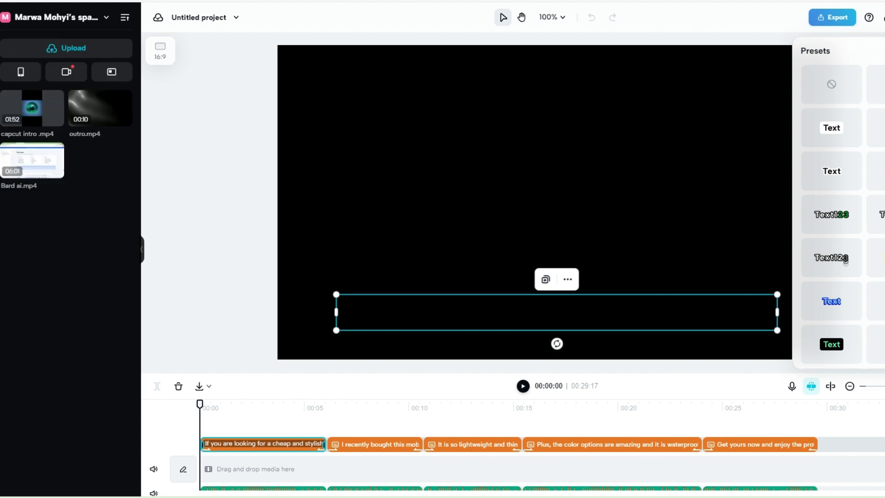
# - Upload the product images mobile-2562332_1920.jpg and mobile-3660066_1920.jpg from this device
pyautogui.click(93, 49)
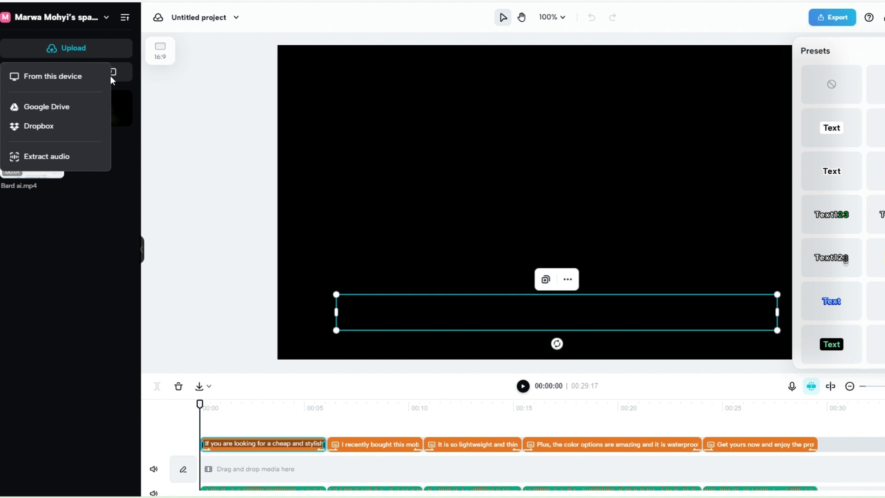
pyautogui.click(185, 144)
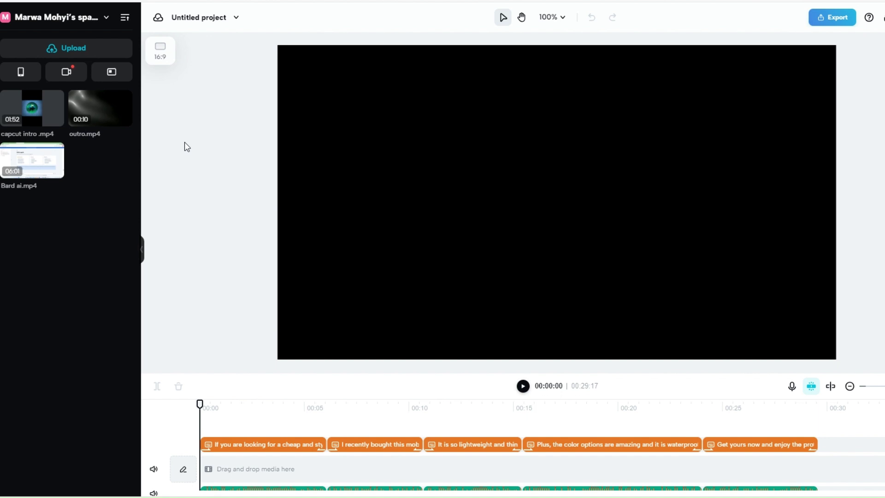
pyautogui.click(46, 48)
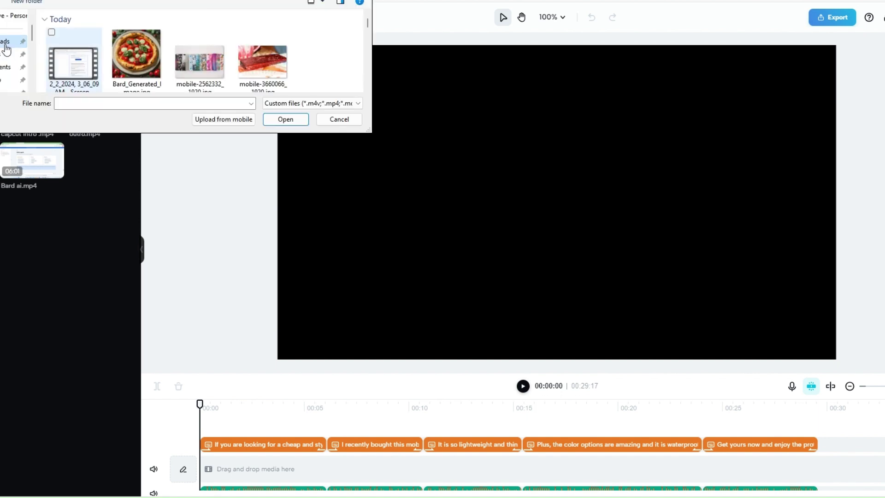
pyautogui.click(216, 39)
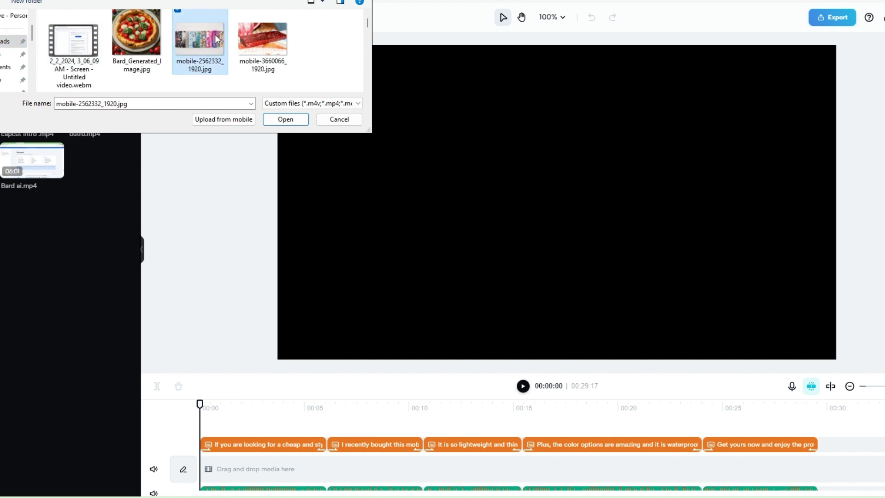
pyautogui.click(241, 14)
pyautogui.scroll(-3, 203, 46)
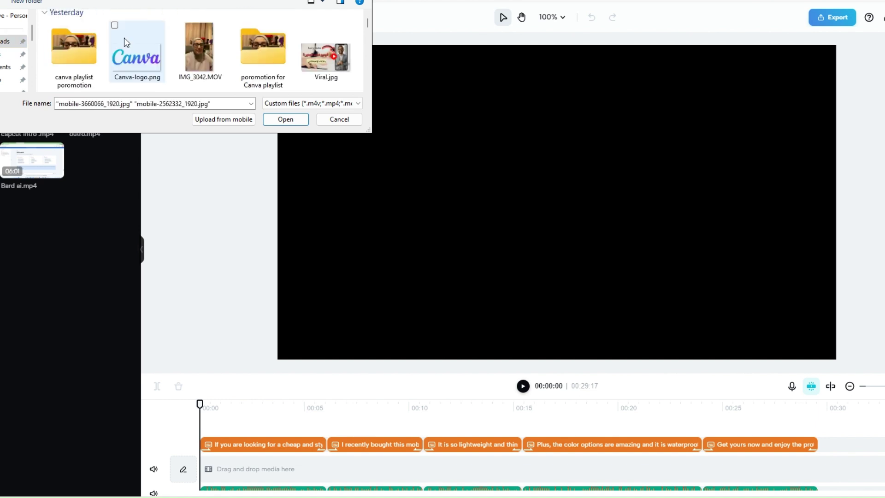
pyautogui.scroll(3, 162, 63)
pyautogui.scroll(-3, 162, 62)
pyautogui.scroll(3, 227, 69)
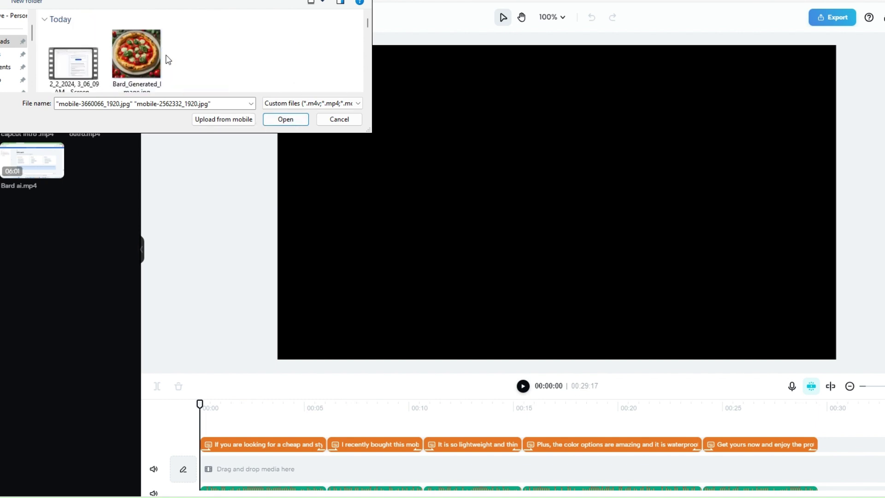
pyautogui.scroll(-3, 168, 55)
pyautogui.scroll(-3, 172, 58)
pyautogui.scroll(-3, 175, 59)
pyautogui.scroll(3, 185, 60)
pyautogui.scroll(-2, 205, 62)
pyautogui.scroll(3, 203, 61)
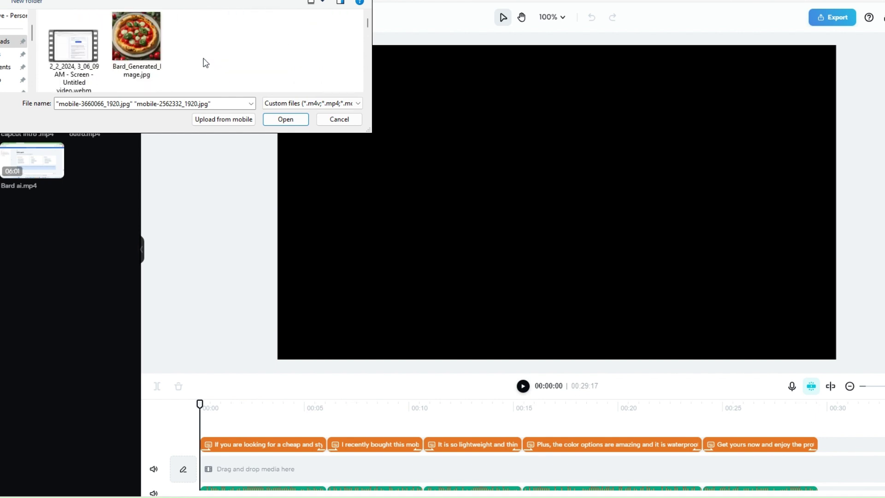
pyautogui.click(285, 119)
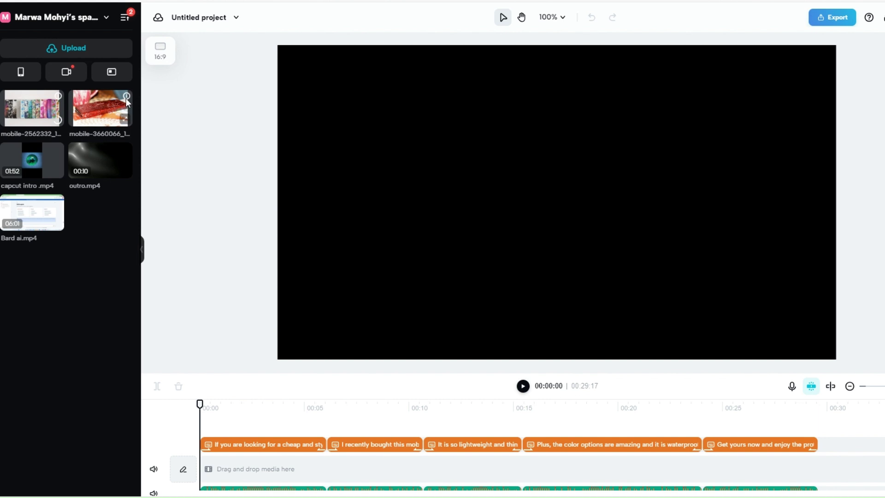
# - Dismiss the Media uploaded tip and place both mobile case images on the video track, with the row of colorful cases first
pyautogui.moveTo(28, 111); pyautogui.dragTo(210, 432)
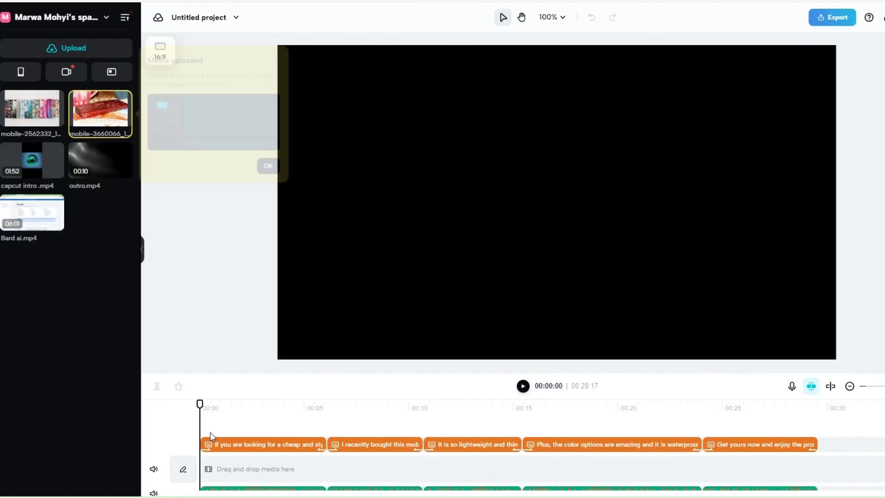
pyautogui.click(266, 166)
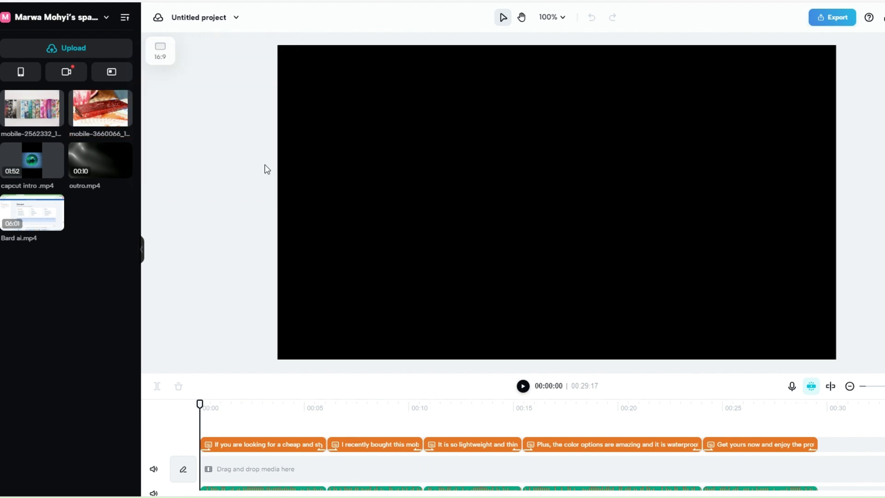
pyautogui.click(43, 119)
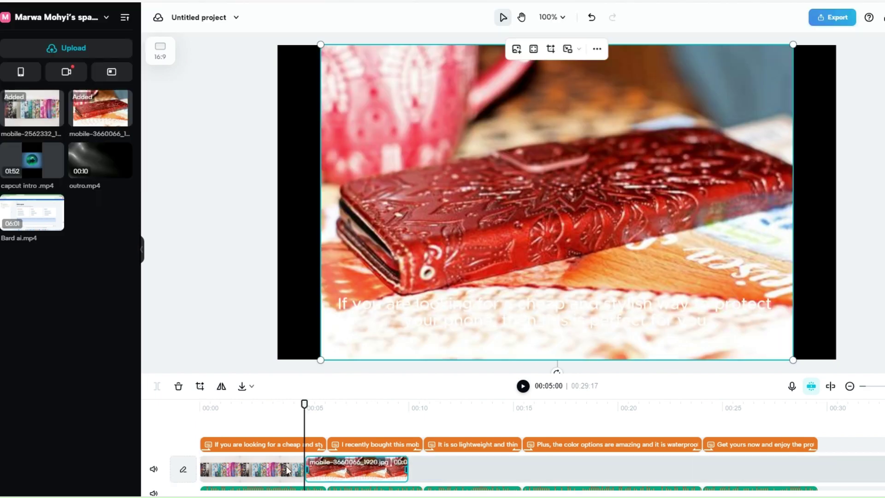
# - Enlarge and reposition the colorful phone cases image so it fills the whole 16:9 frame
pyautogui.click(279, 467)
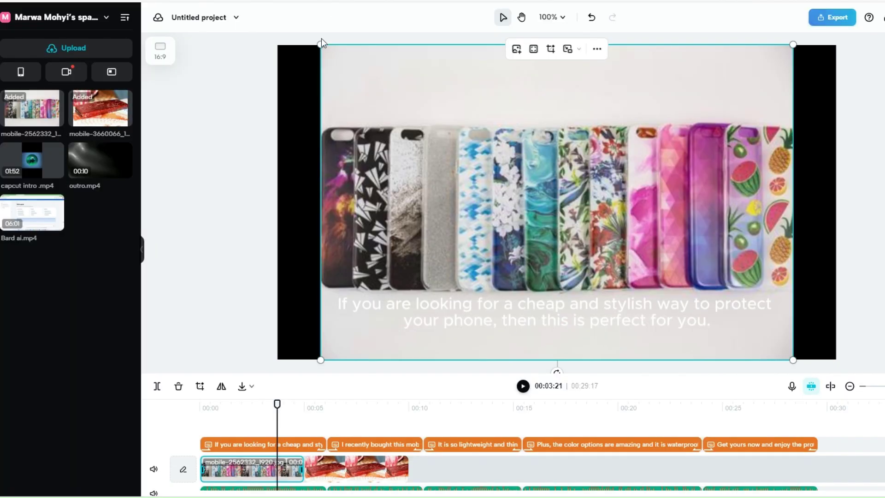
pyautogui.moveTo(317, 40); pyautogui.dragTo(227, 34)
pyautogui.moveTo(696, 236); pyautogui.dragTo(722, 271)
pyautogui.moveTo(800, 93); pyautogui.dragTo(783, 158)
pyautogui.moveTo(815, 101); pyautogui.dragTo(865, 49)
pyautogui.moveTo(725, 149); pyautogui.dragTo(730, 108)
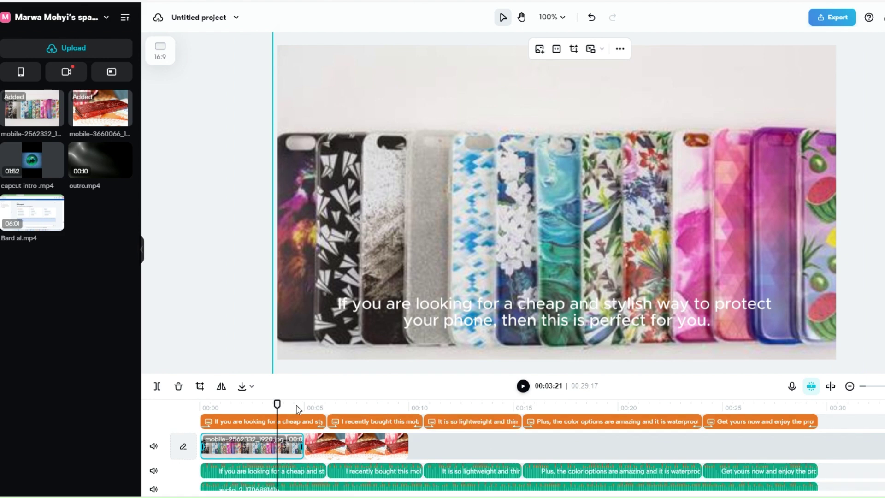
# - Enlarge the red case image to fill the frame and set its clip length to about 15:18
pyautogui.click(341, 446)
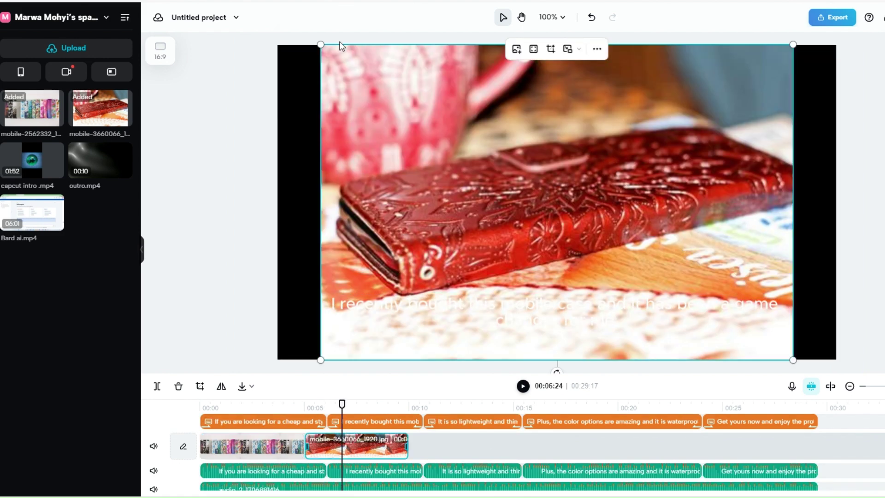
pyautogui.moveTo(320, 45); pyautogui.dragTo(197, 32)
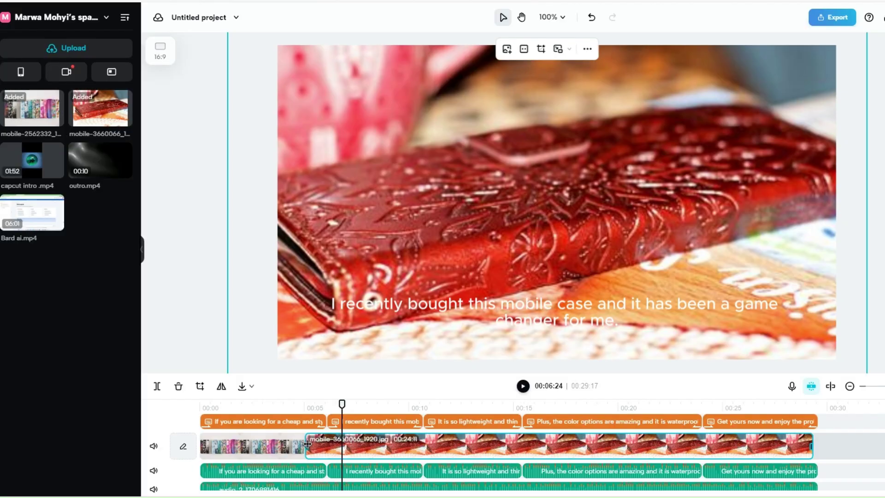
pyautogui.moveTo(307, 446); pyautogui.dragTo(490, 449)
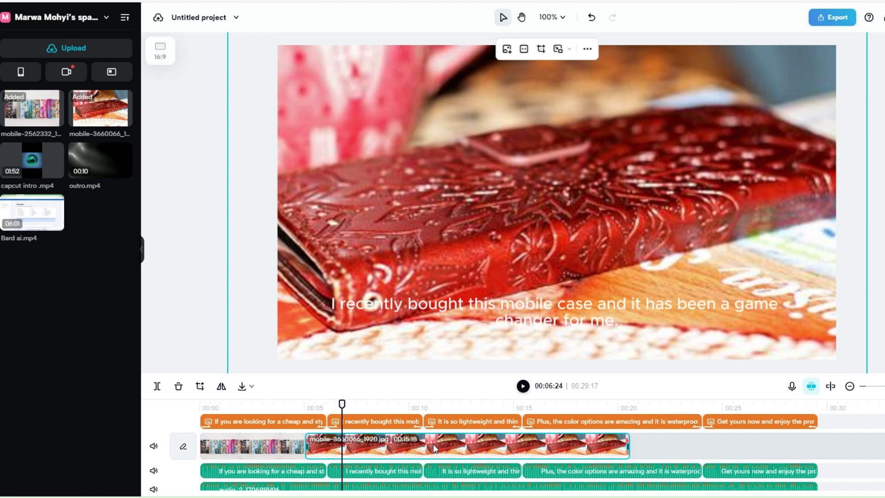
# - Extend the colorful cases clip to about 14:01 so the images cover the whole narration
pyautogui.moveTo(385, 441)
pyautogui.mouseDown()
pyautogui.moveTo(555, 447)
pyautogui.moveTo(577, 436)
pyautogui.moveTo(374, 453)
pyautogui.mouseUp()
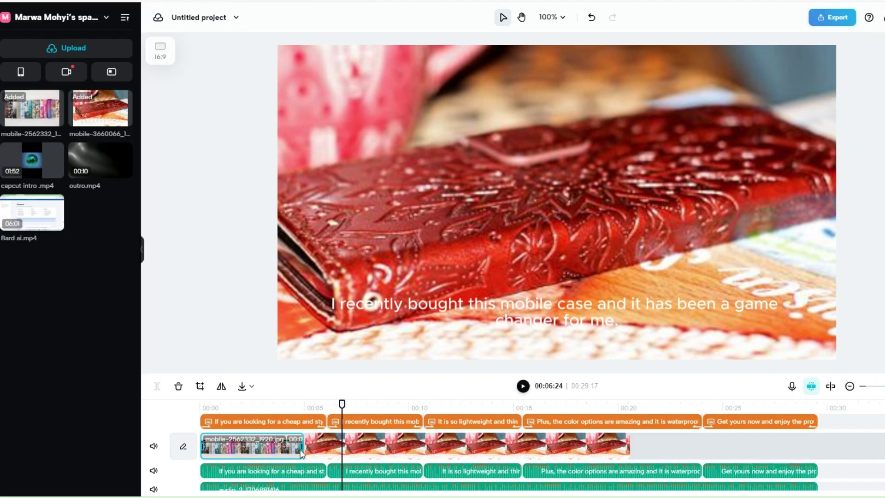
pyautogui.moveTo(303, 449); pyautogui.dragTo(499, 451)
pyautogui.click(313, 454)
# - Preview the commercial from the beginning, stop playback and open the export options
pyautogui.click(203, 406)
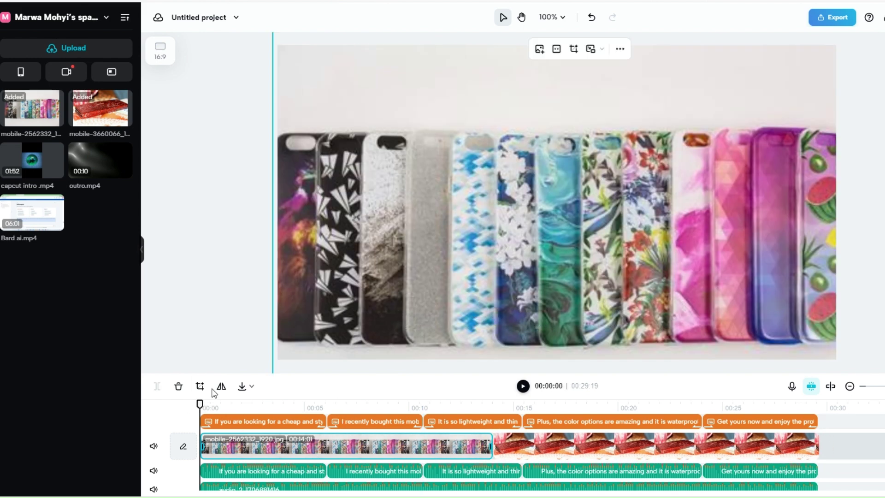
pyautogui.click(523, 387)
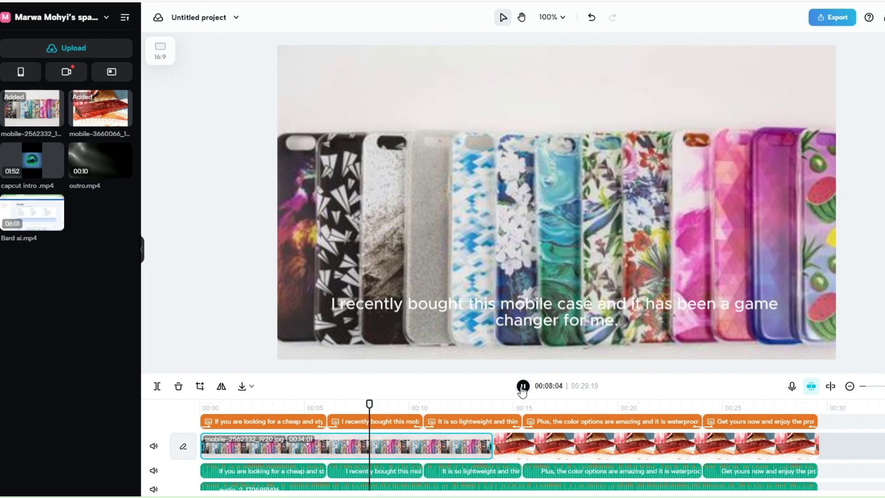
pyautogui.click(523, 387)
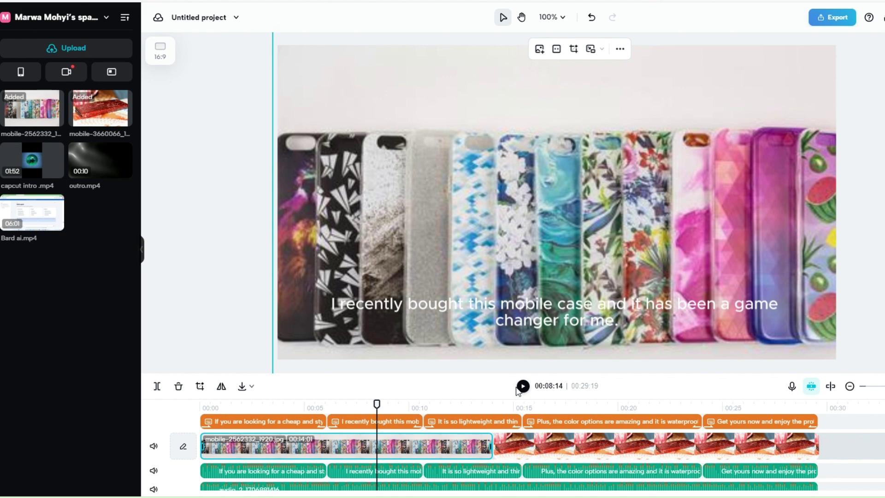
pyautogui.click(833, 19)
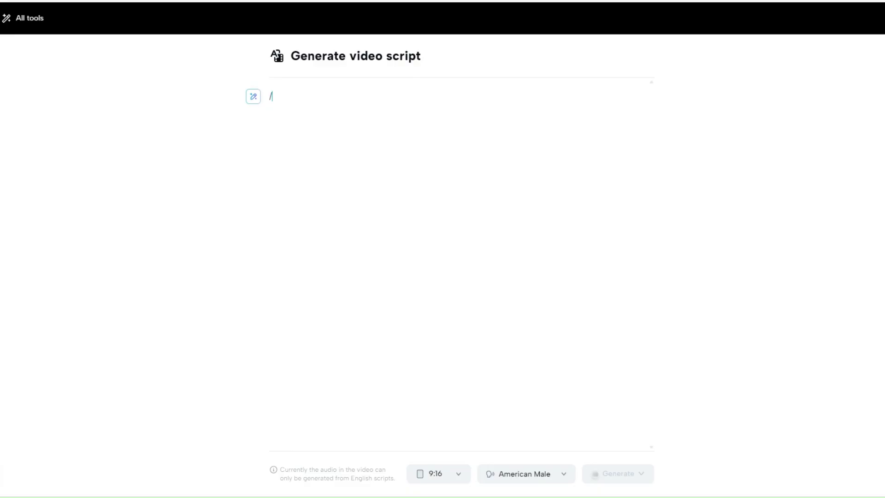
# - In a new script, open the AI writer for Motivational stories and enter the theme "العلم هو طريق النجاح"
pyautogui.click(256, 97)
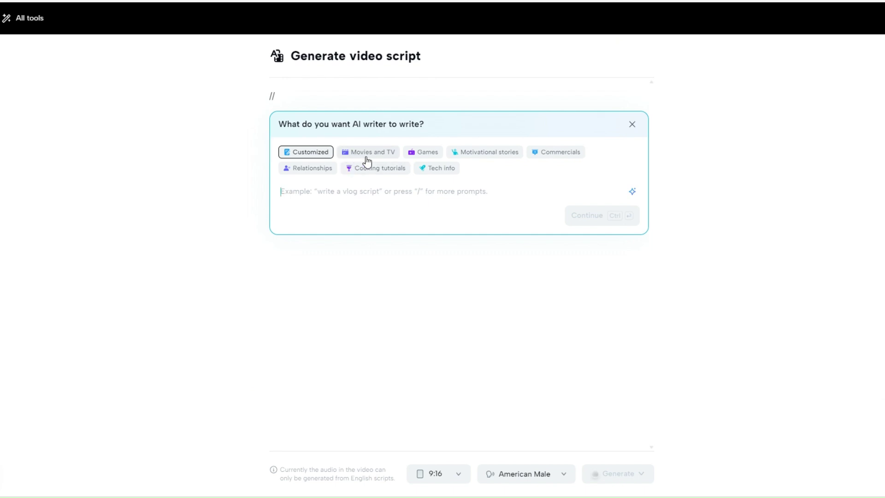
pyautogui.click(493, 155)
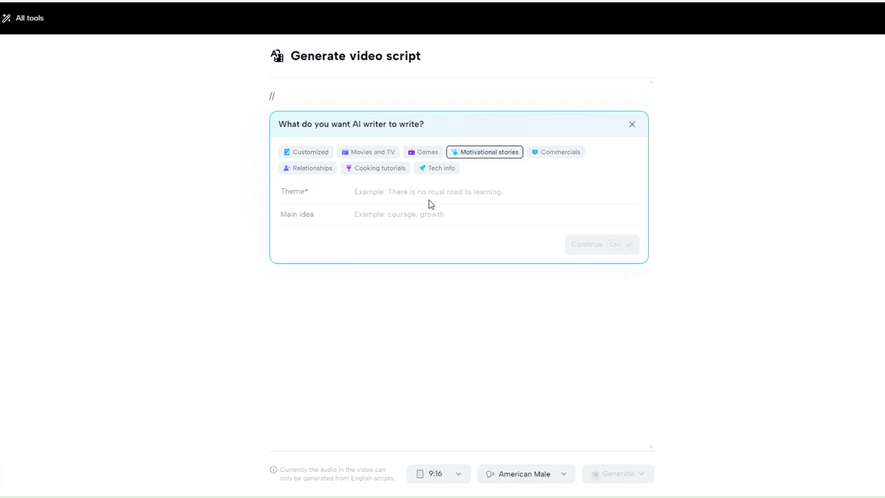
pyautogui.write('العم')
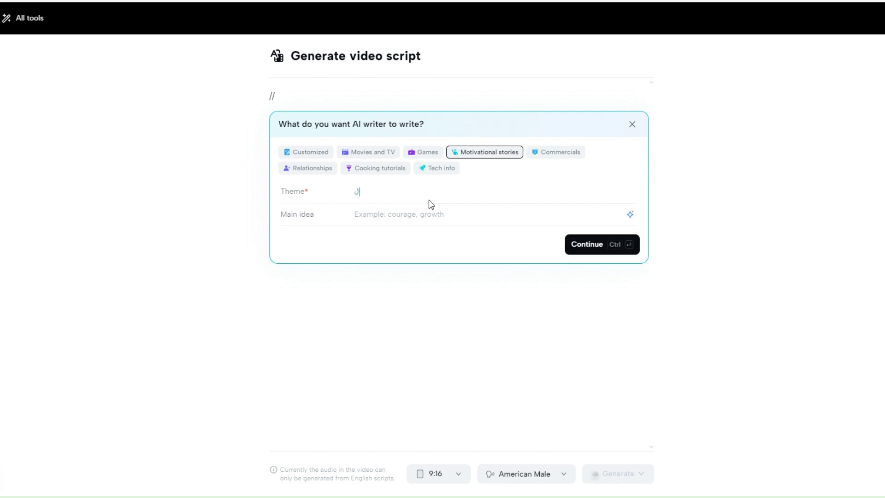
pyautogui.press('BackSpace')
pyautogui.press('BackSpace')
pyautogui.write('علم هو طريق النجاح')
# - Enter the main idea "تحفيز على التعلم والسعي دائما وعدم اليأس" and have the AI writer generate the story
pyautogui.click(394, 215)
pyautogui.write('تحفيز على التعلم وال')
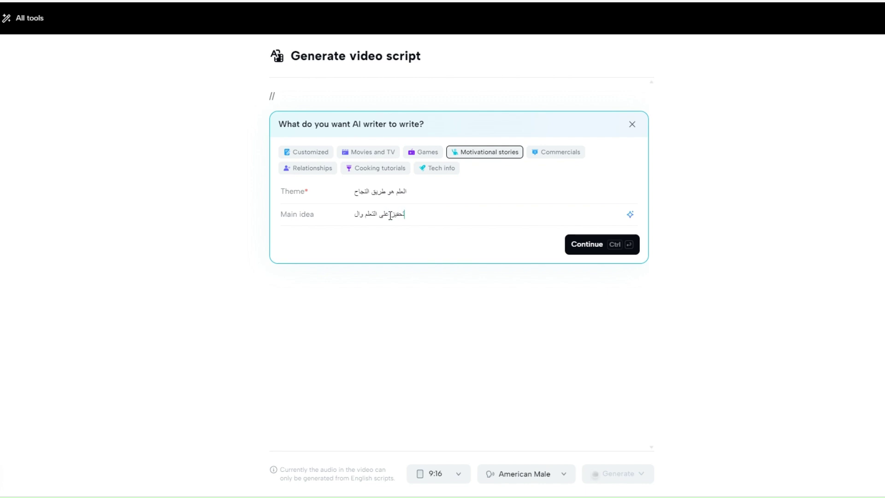
pyautogui.write('سعي دائما وعدم اليأس')
pyautogui.click(581, 249)
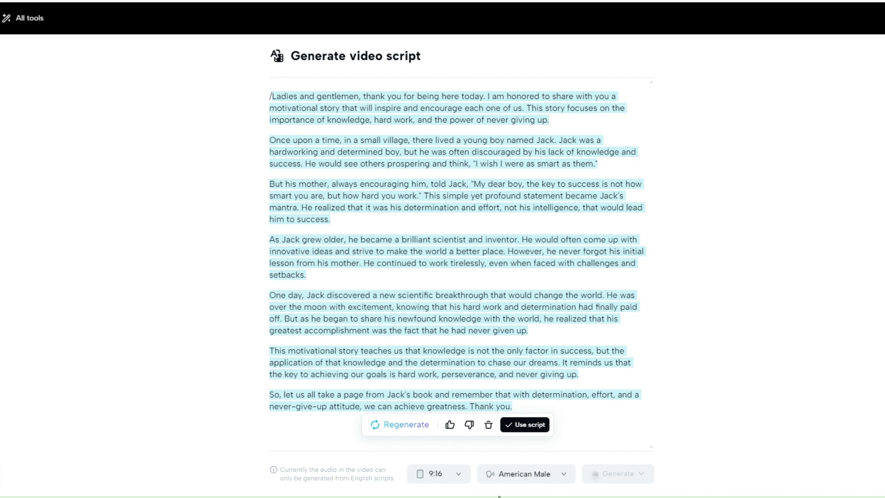
# - Use the generated motivational script and set the narration voice to British Female
pyautogui.click(563, 476)
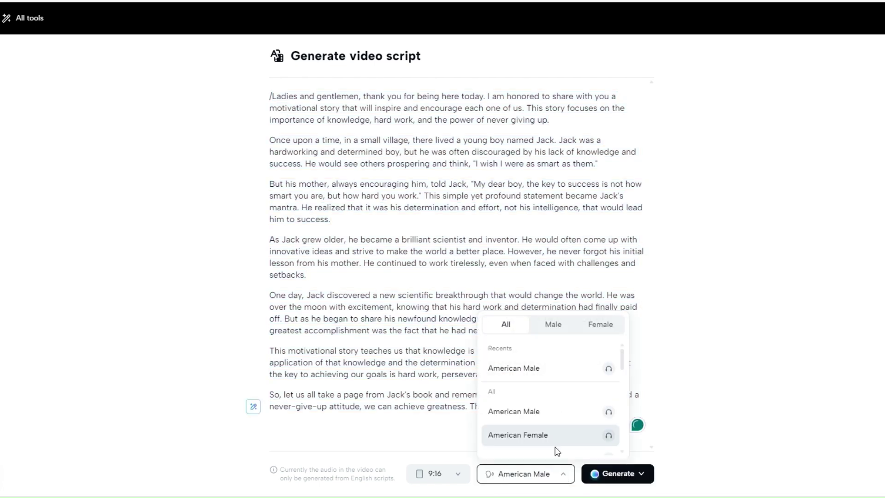
pyautogui.scroll(-1, 549, 440)
pyautogui.scroll(-1, 549, 438)
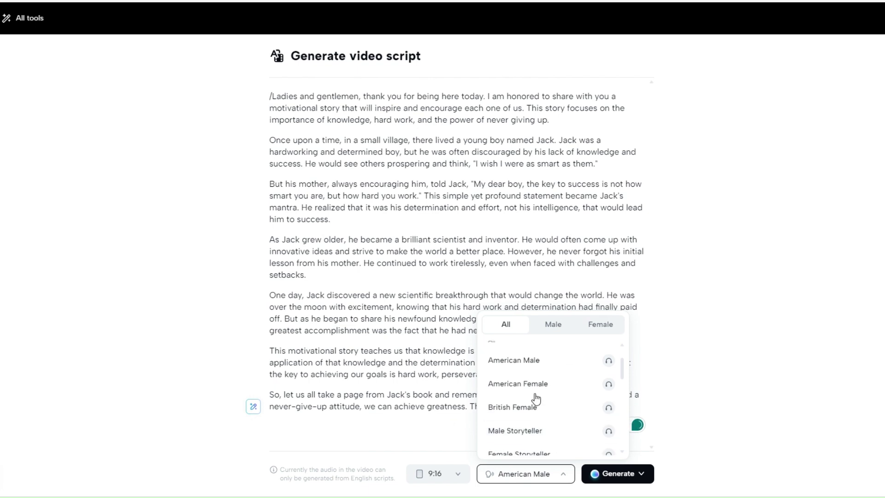
pyautogui.click(533, 407)
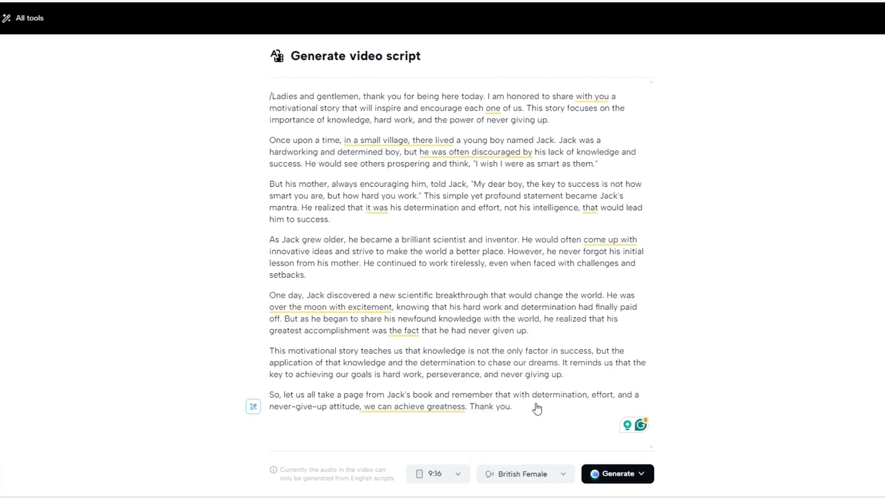
# - Set the aspect ratio to 16:9 and generate the video with Smart generation
pyautogui.click(488, 474)
pyautogui.click(465, 478)
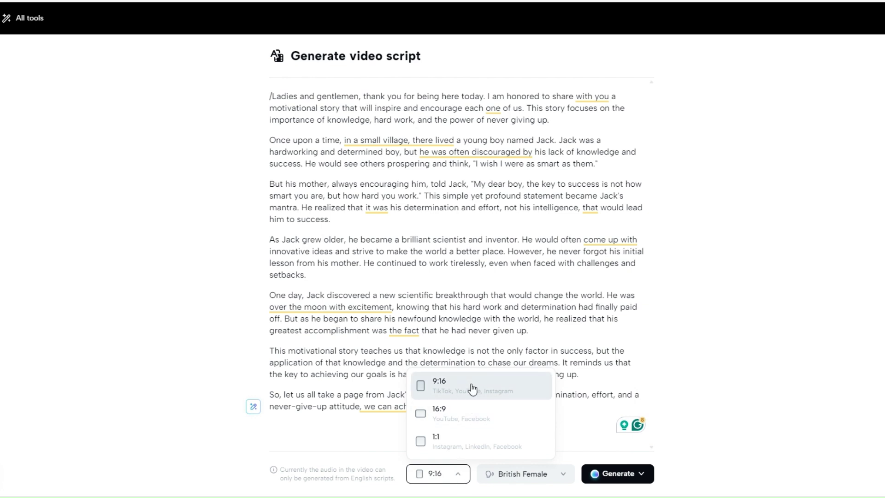
pyautogui.click(463, 414)
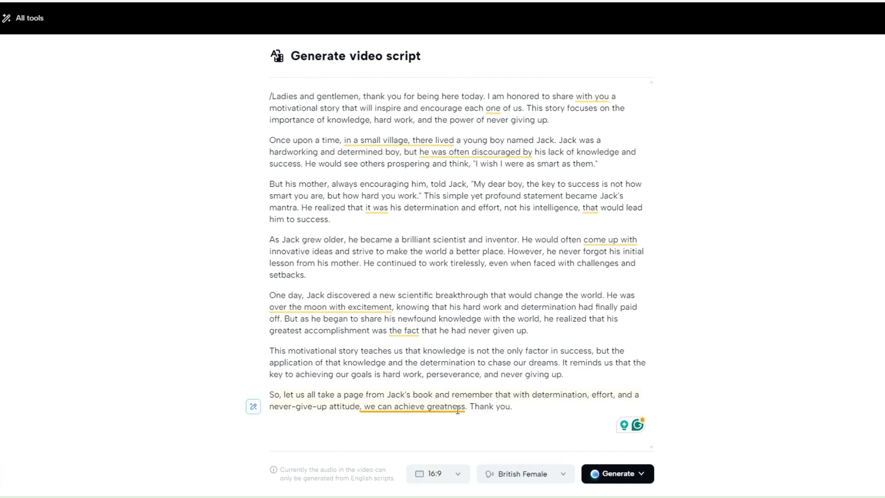
pyautogui.click(638, 477)
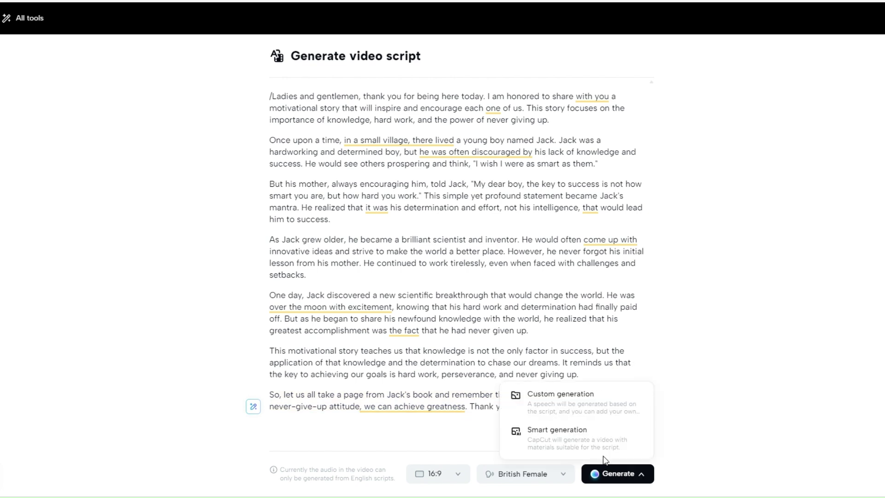
pyautogui.click(558, 446)
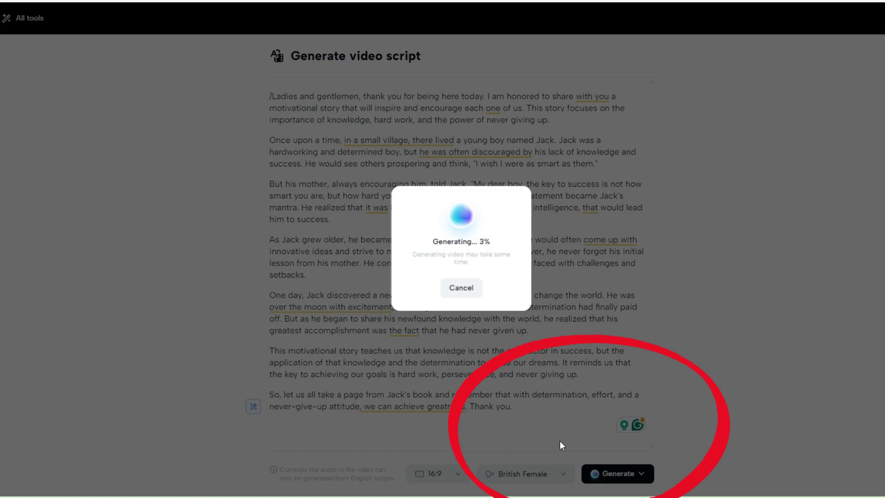